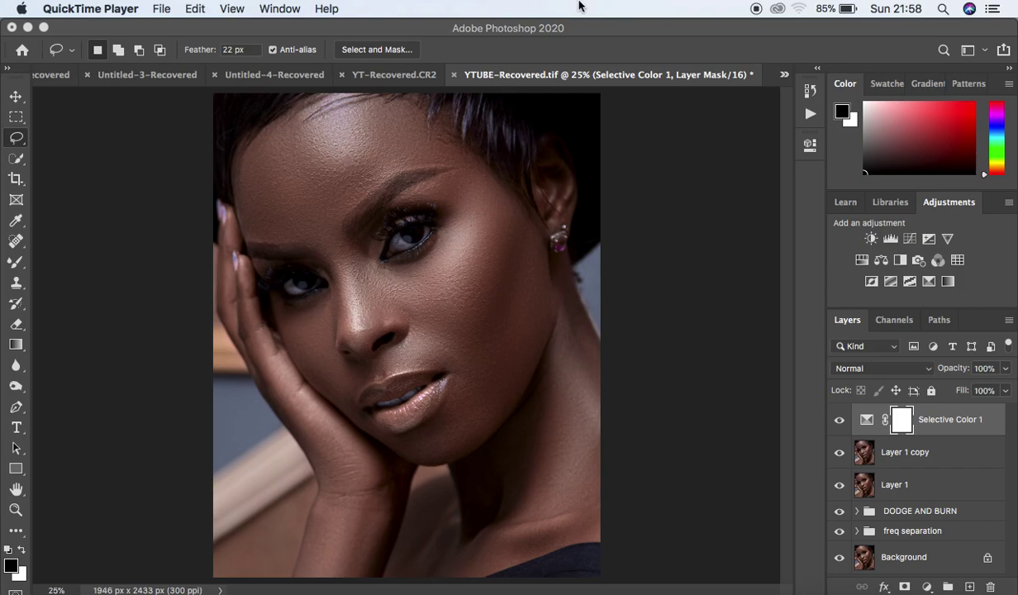
# Hide Selective Color 1, Layer 1 copy, Layer 1, and the DODGE AND BURN and freq separation groups.
pyautogui.click(588, 14)
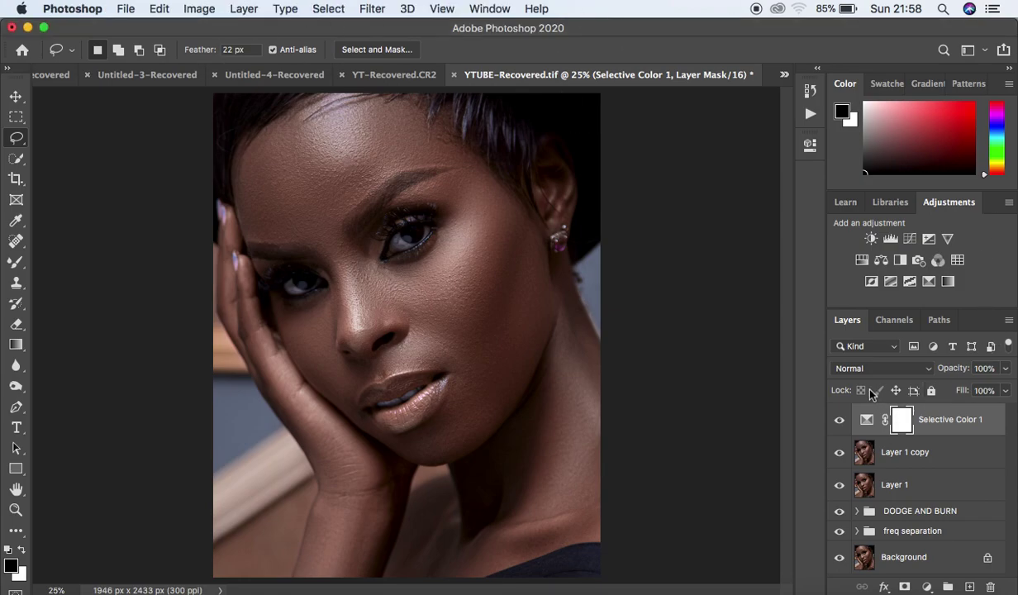
pyautogui.click(841, 421)
pyautogui.click(840, 452)
pyautogui.click(839, 484)
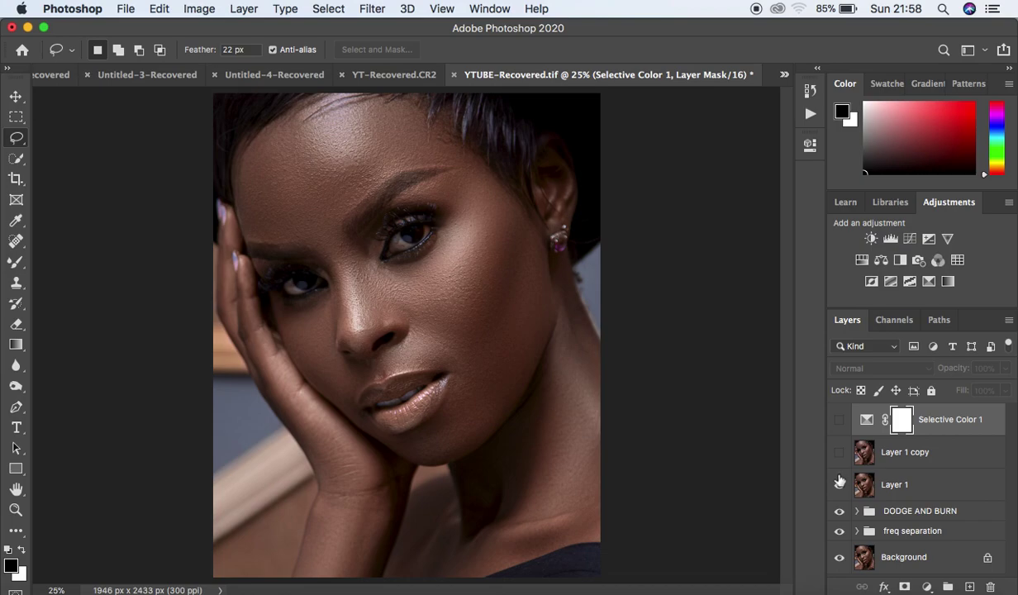
pyautogui.click(839, 512)
pyautogui.click(840, 533)
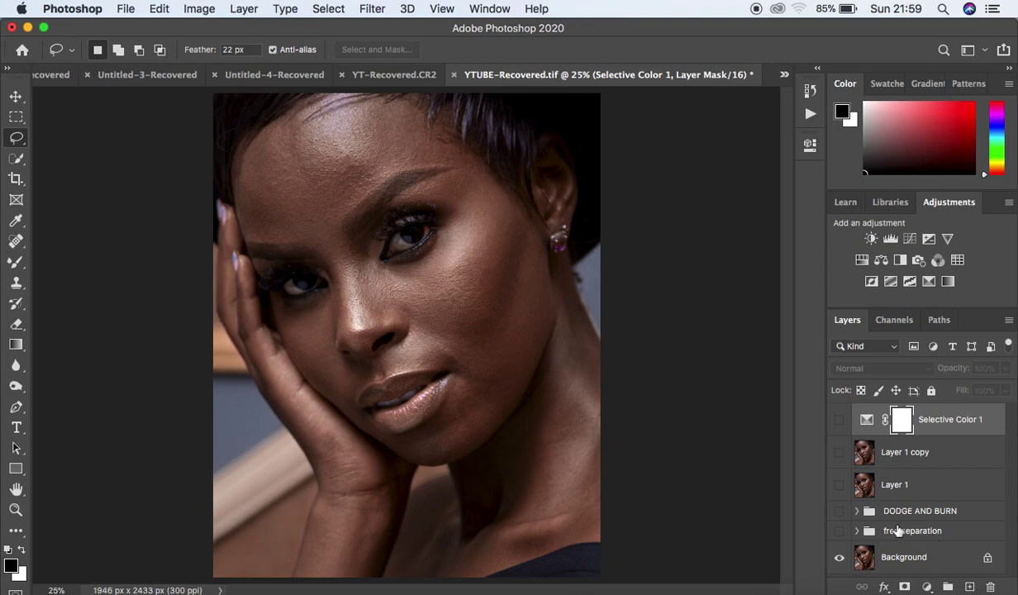
# Toggle the freq separation group on and off repeatedly to compare the skin.
pyautogui.click(841, 533)
pyautogui.click(841, 533)
pyautogui.click(840, 533)
pyautogui.click(840, 533)
pyautogui.click(841, 533)
pyautogui.click(841, 533)
pyautogui.click(841, 533)
pyautogui.click(840, 534)
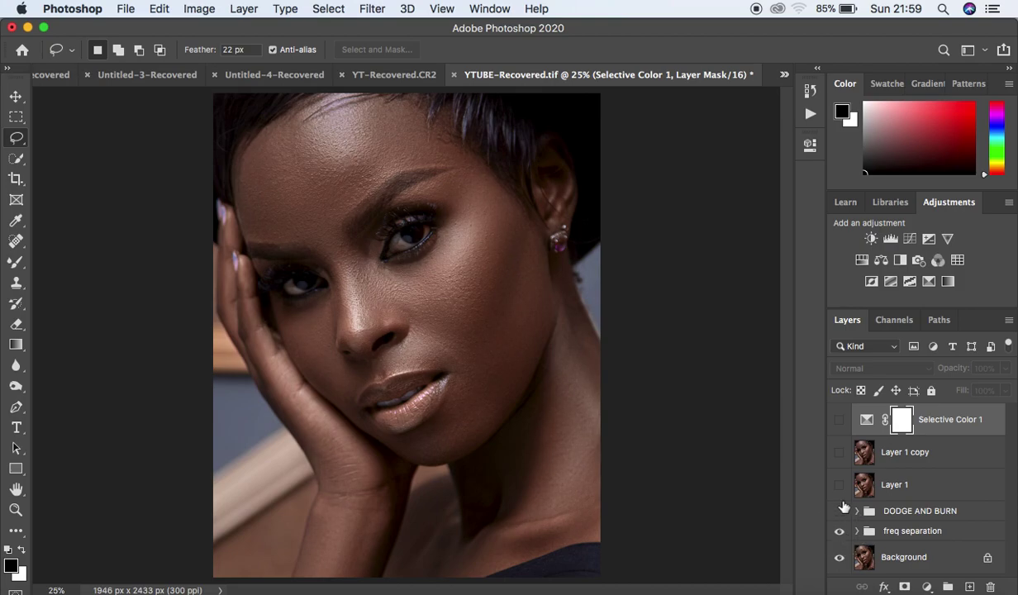
# Toggle the DODGE AND BURN group repeatedly to compare its effect.
pyautogui.click(840, 512)
pyautogui.click(839, 512)
pyautogui.click(839, 512)
pyautogui.click(840, 513)
pyautogui.click(840, 513)
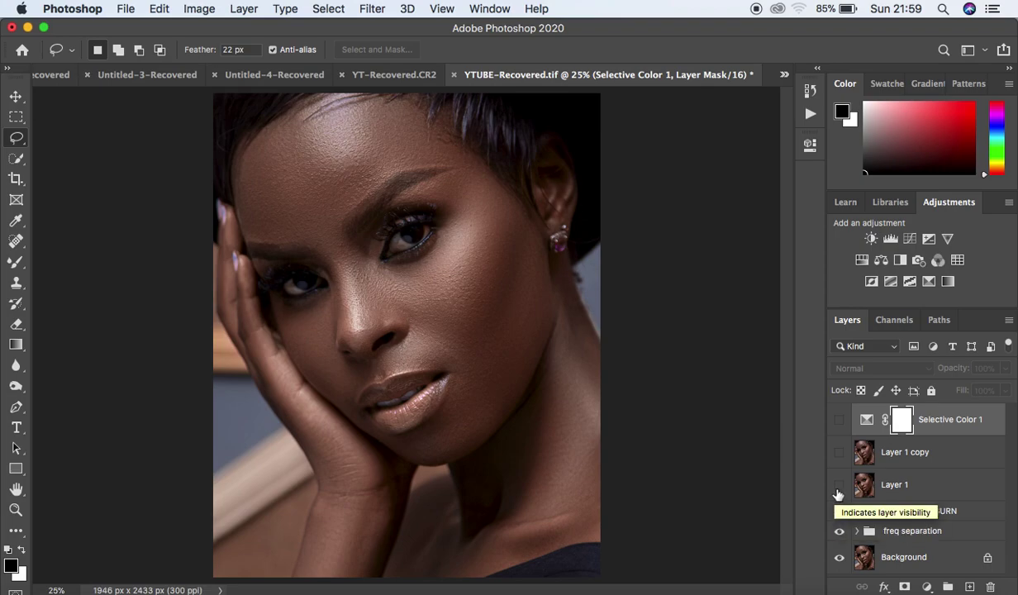
# Show Layer 1, Layer 1 copy and Selective Color 1 again.
pyautogui.click(839, 488)
pyautogui.click(839, 452)
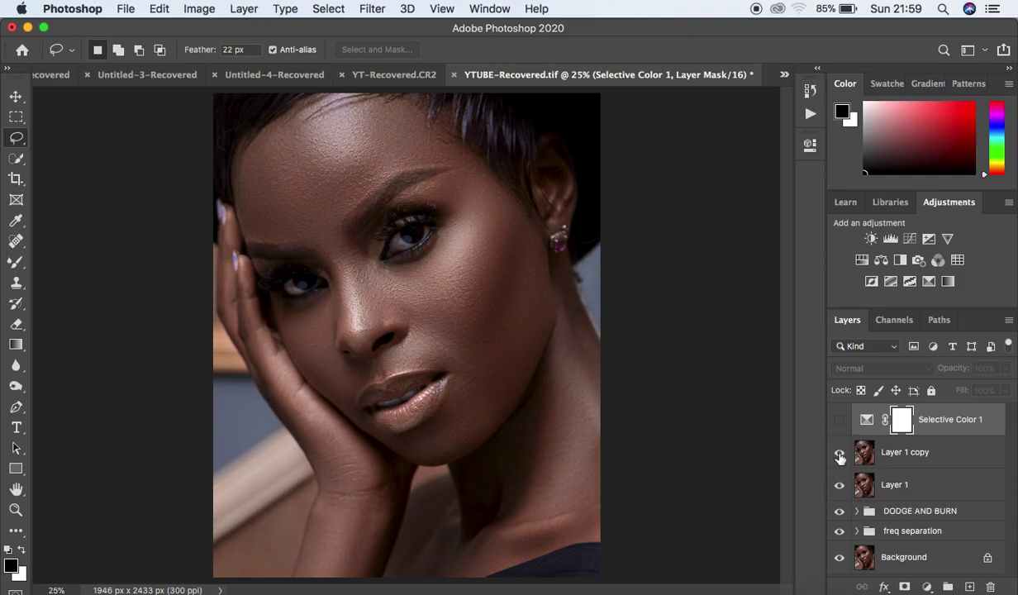
pyautogui.click(839, 420)
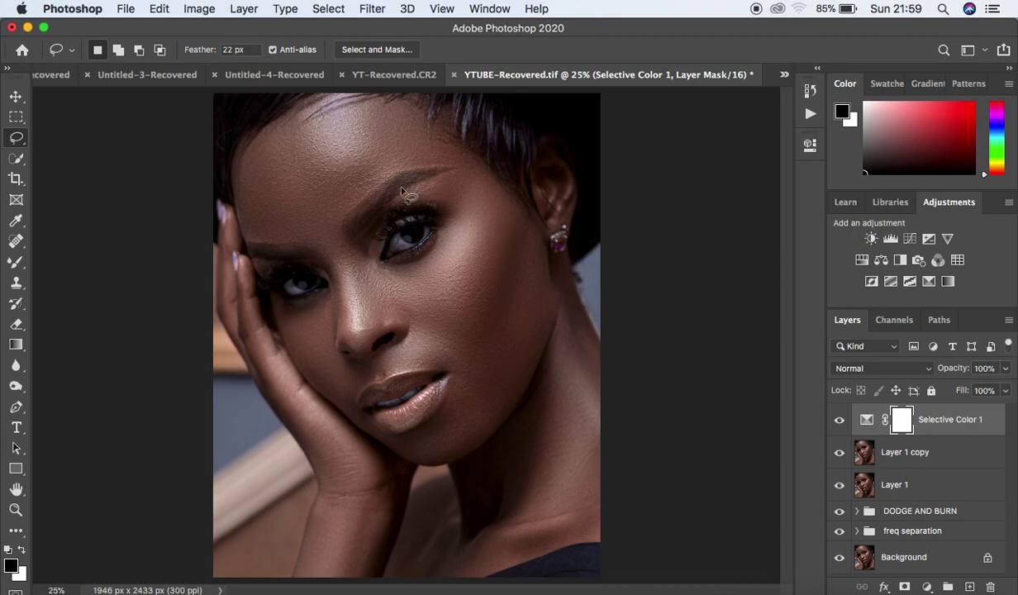
# Twice start a Save As to the computer, picking JPEG the second time, and cancel both.
pyautogui.press('super+shift+s')
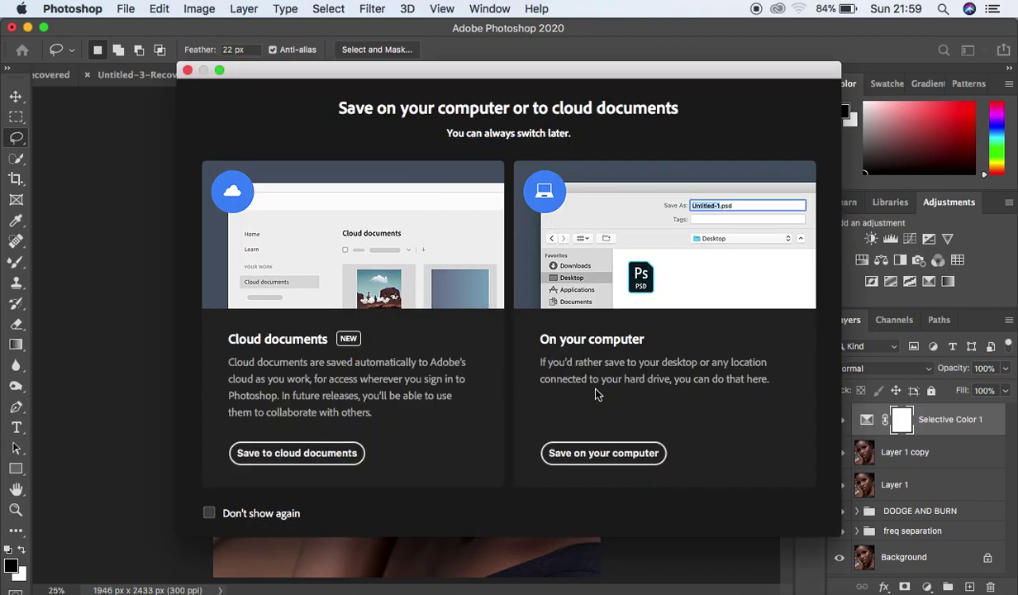
pyautogui.click(588, 452)
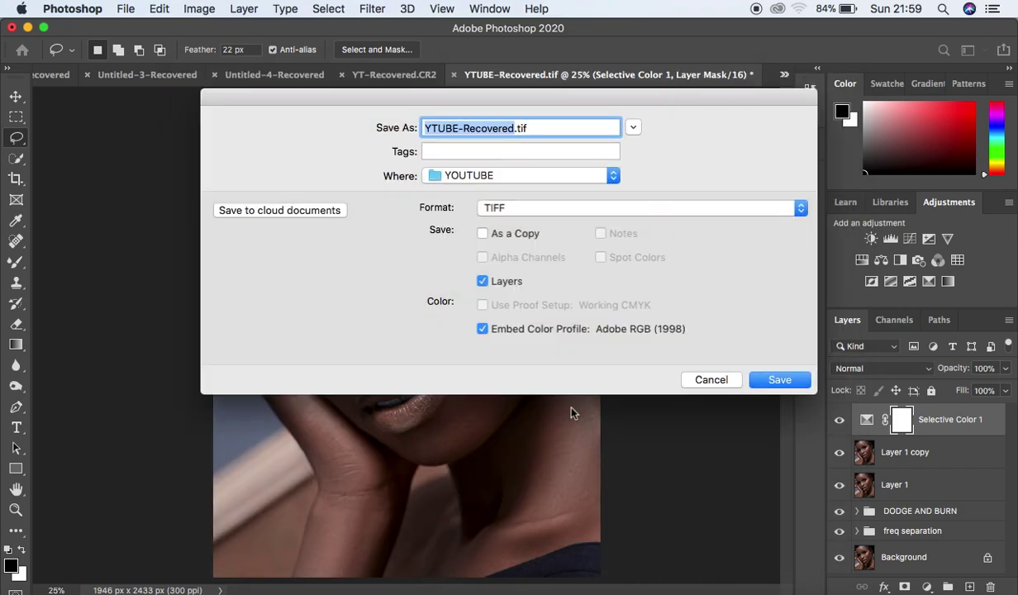
pyautogui.click(710, 381)
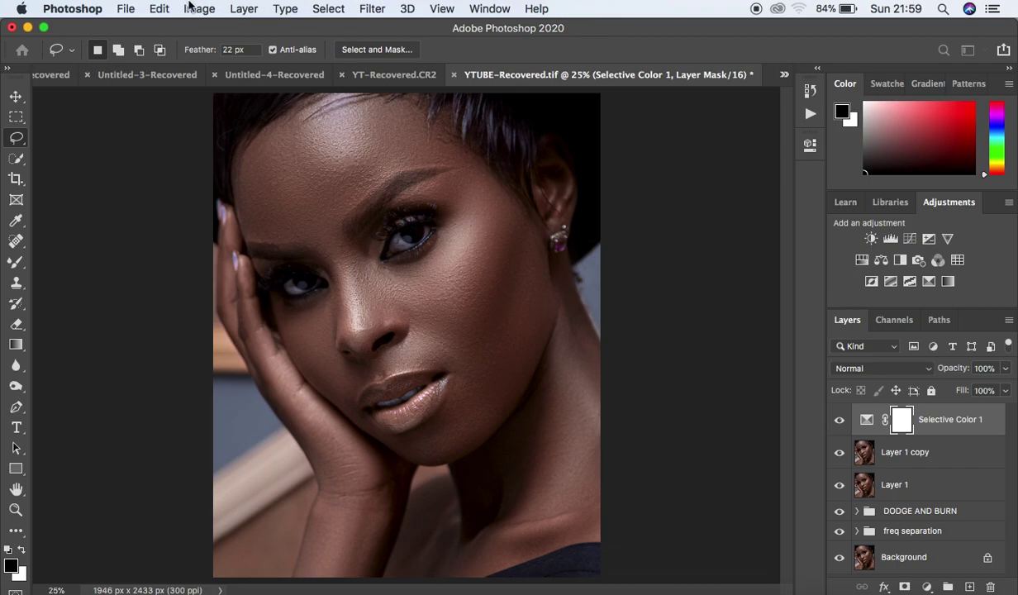
pyautogui.click(124, 10)
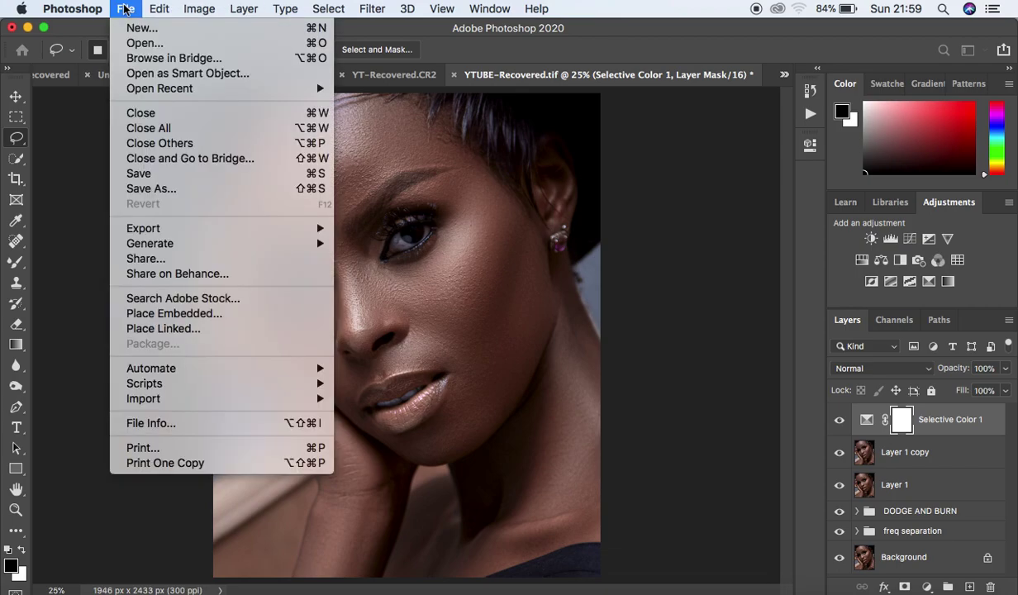
pyautogui.click(169, 190)
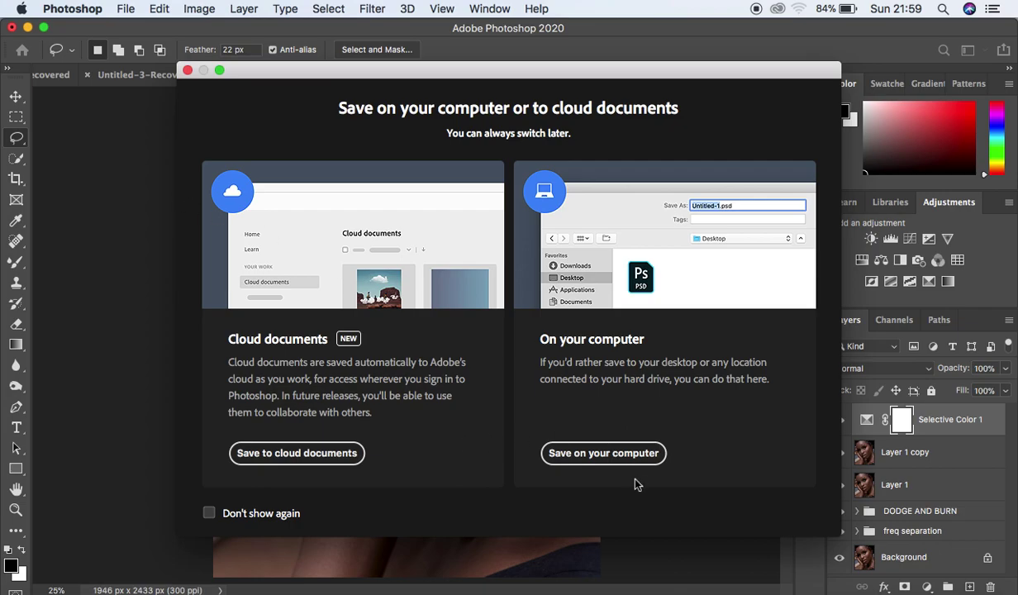
pyautogui.click(601, 453)
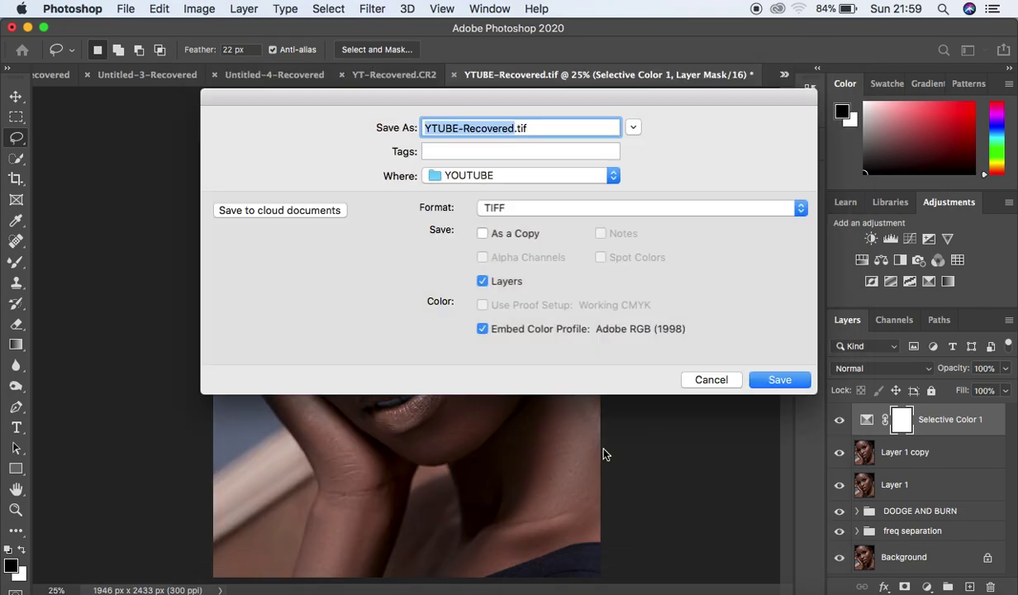
pyautogui.click(542, 212)
pyautogui.click(528, 94)
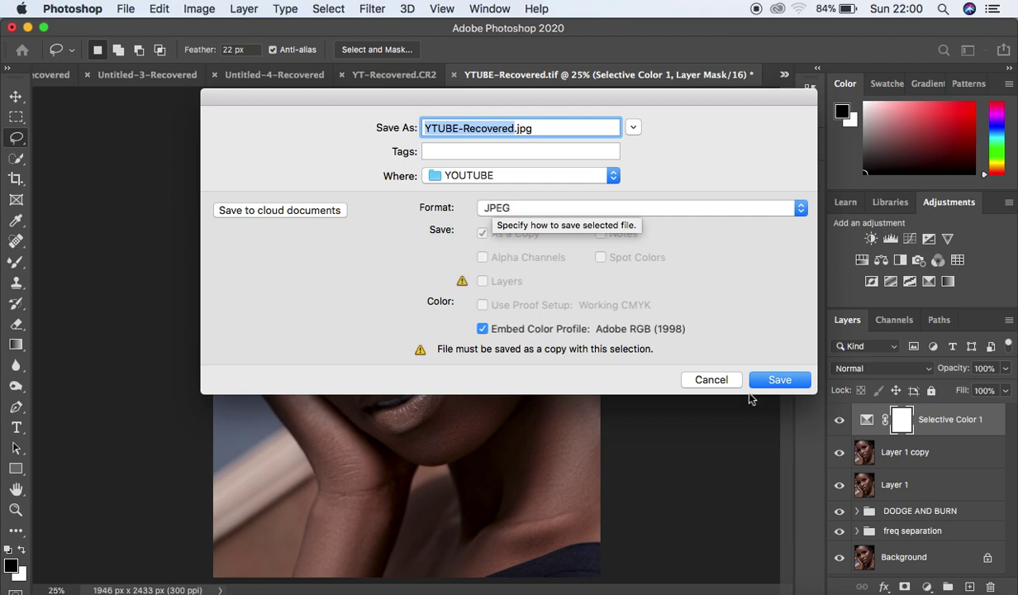
pyautogui.click(712, 379)
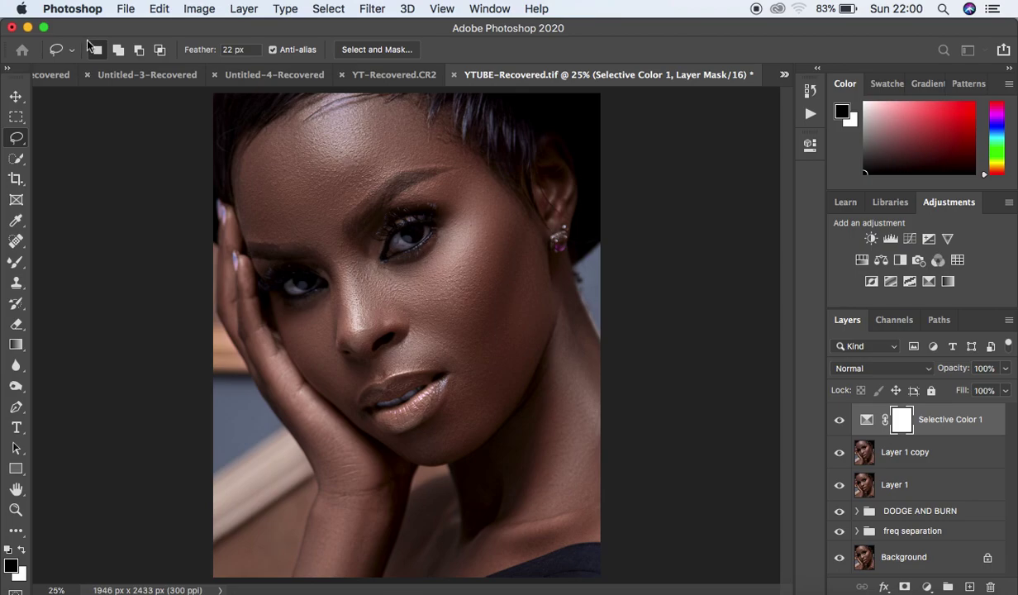
# Start Save As again on the computer, set the format to JPEG, then cancel without saving.
pyautogui.click(126, 9)
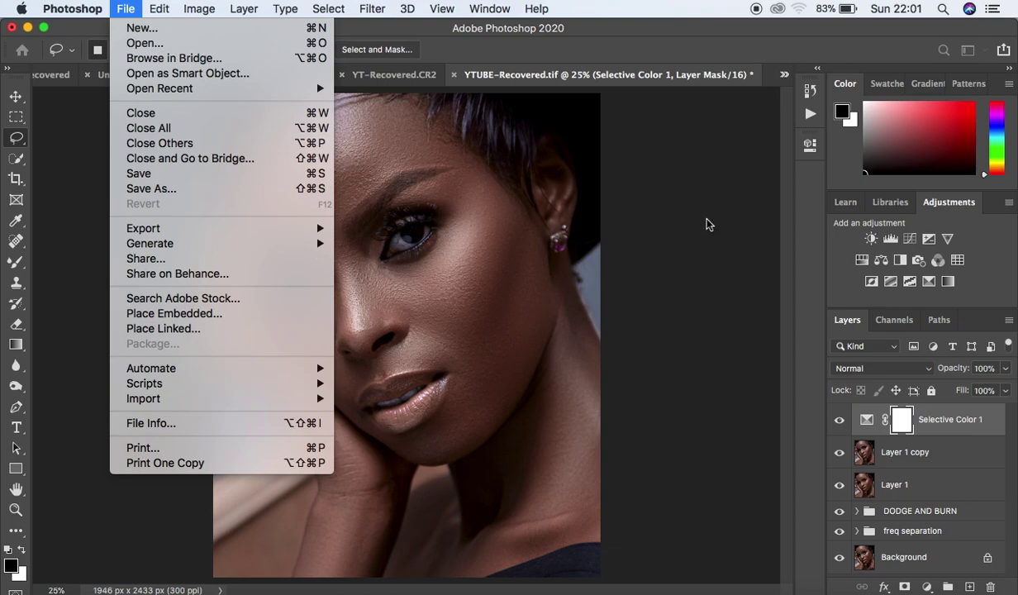
pyautogui.click(685, 217)
pyautogui.press('super+shift+s')
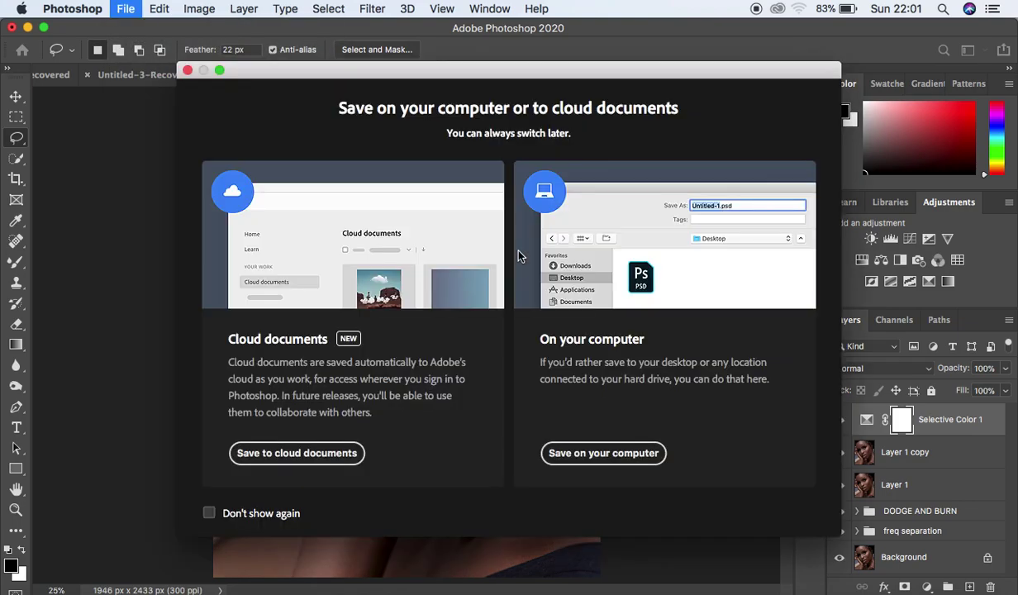
pyautogui.click(621, 451)
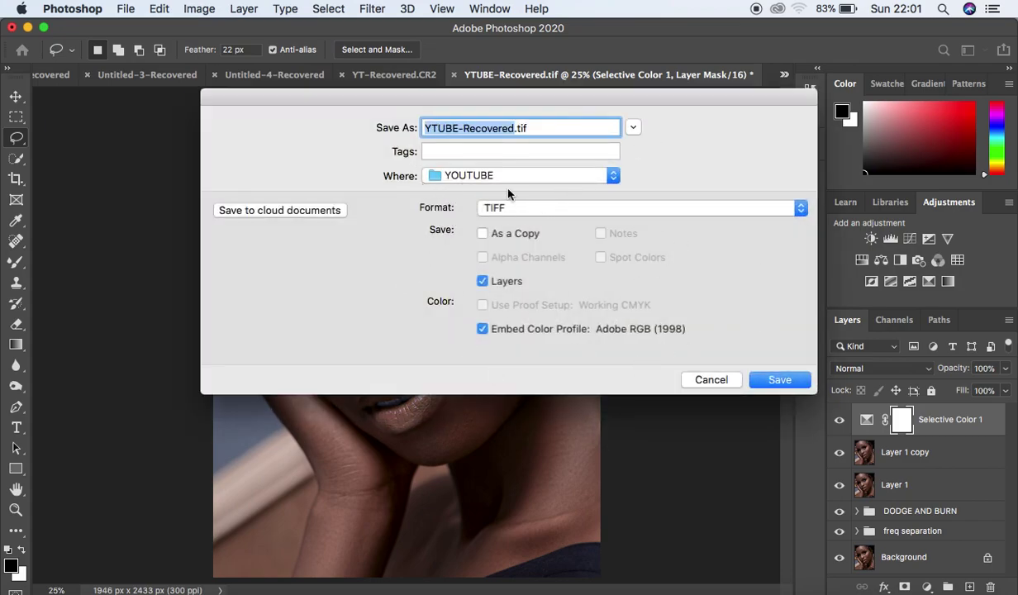
pyautogui.click(525, 208)
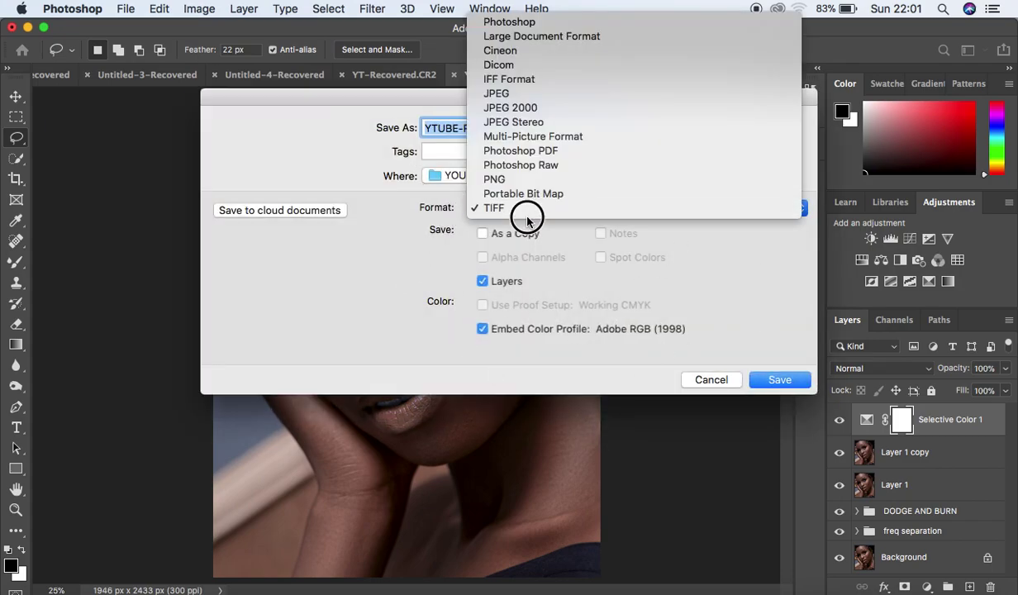
pyautogui.click(498, 113)
pyautogui.click(716, 380)
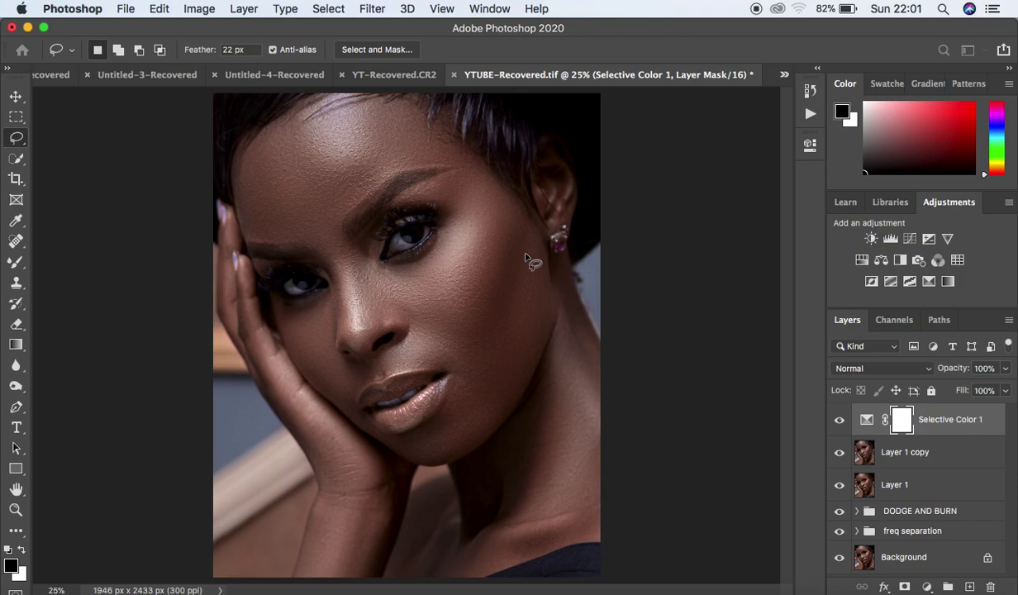
# Open File > Export > Export As for the portrait, previewed as a 100% quality JPG.
pyautogui.click(127, 10)
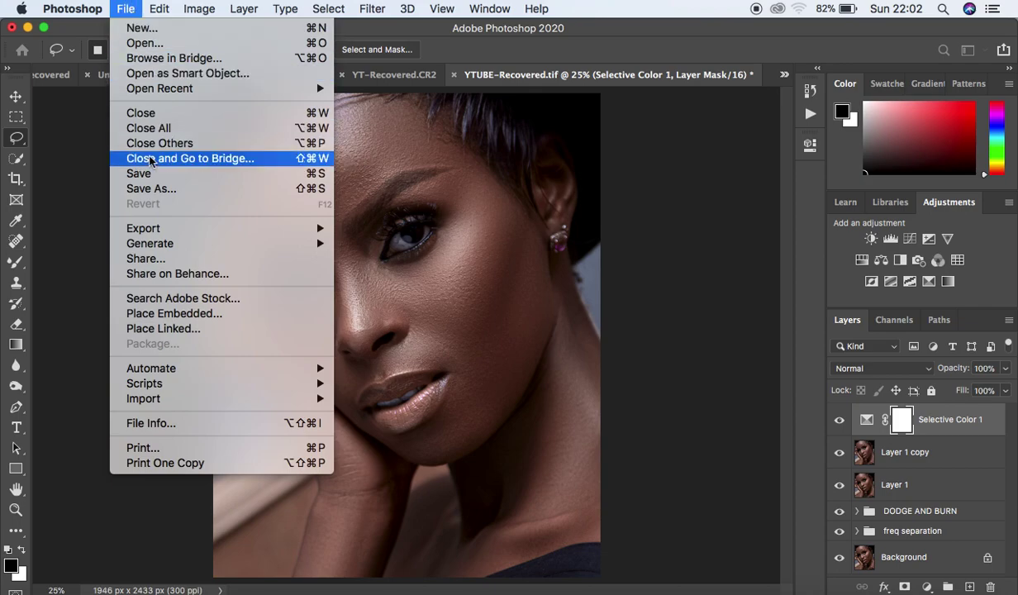
pyautogui.moveTo(169, 229)
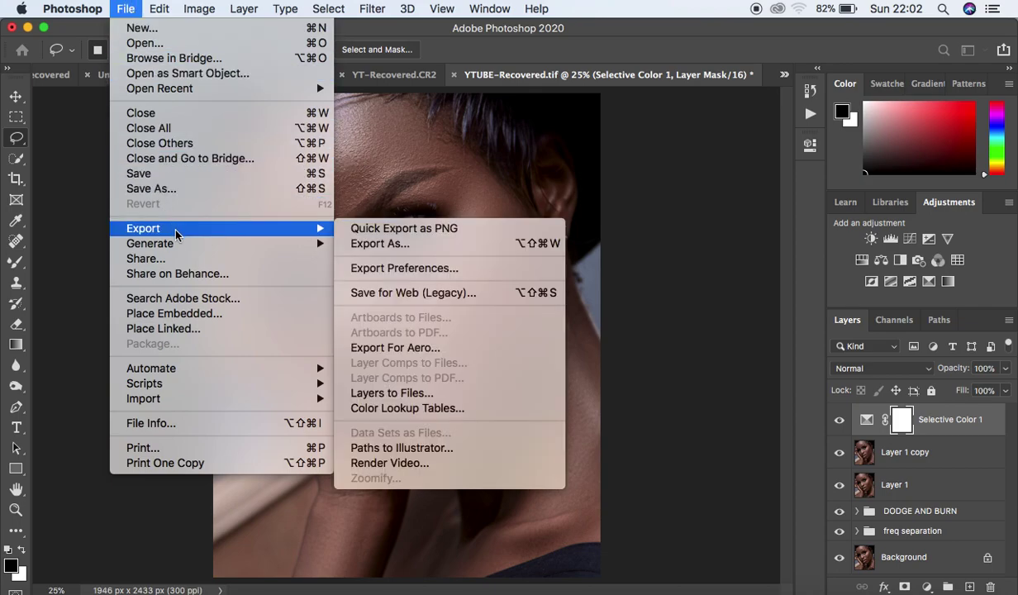
pyautogui.click(414, 248)
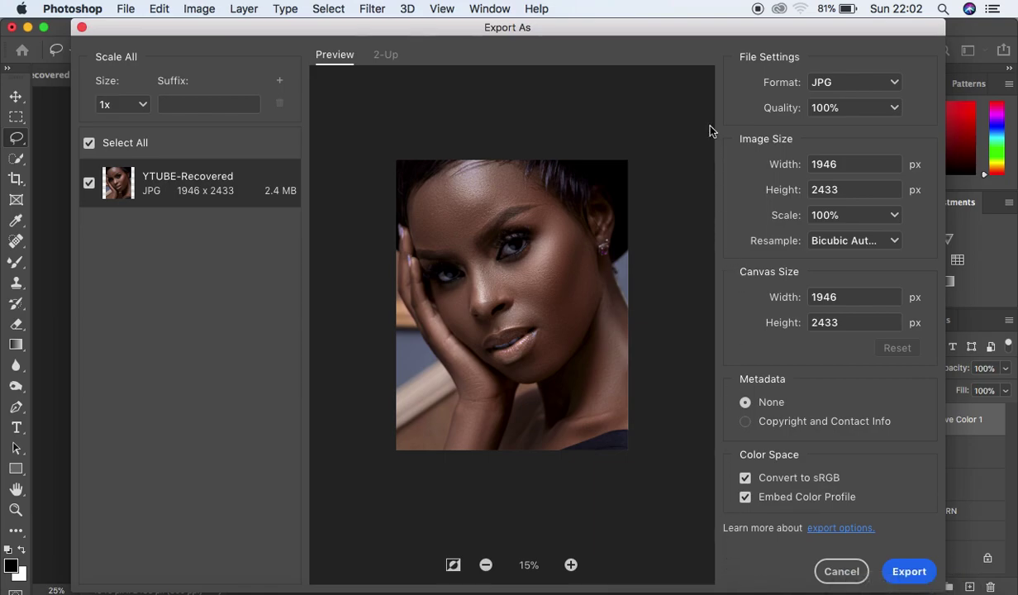
pyautogui.click(847, 85)
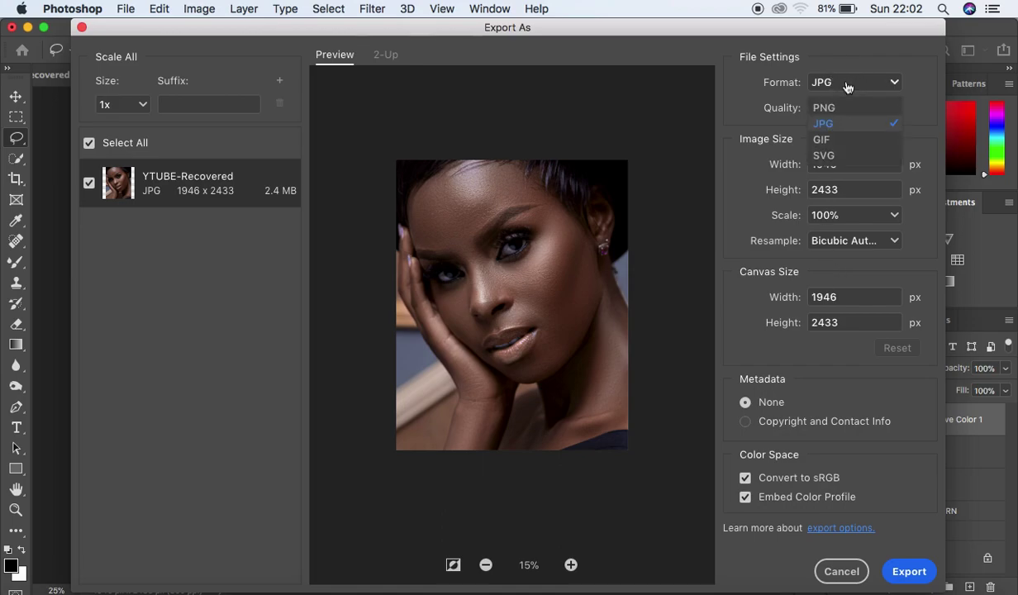
pyautogui.click(865, 128)
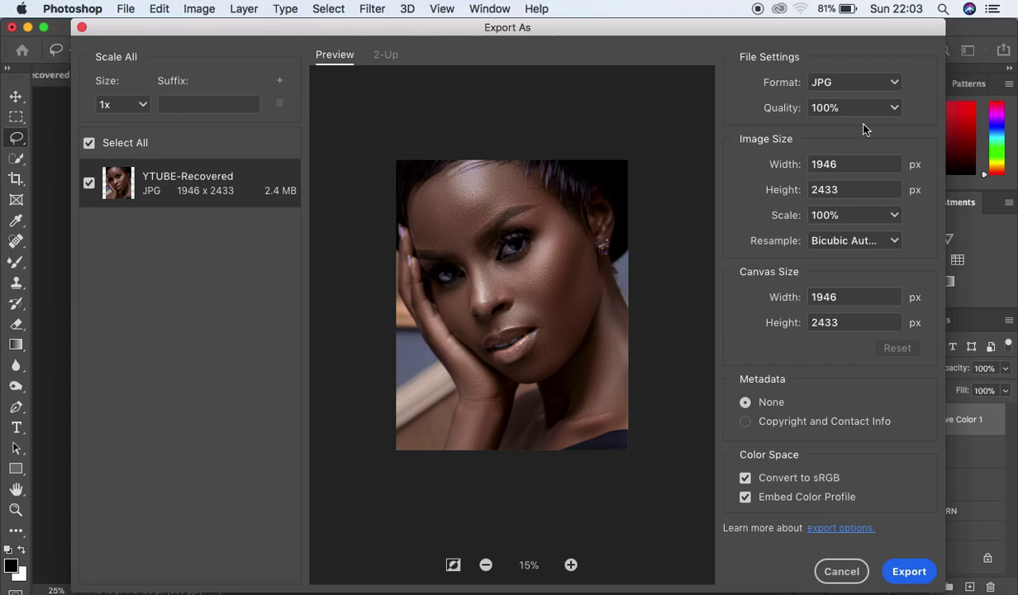
pyautogui.click(864, 107)
pyautogui.click(895, 109)
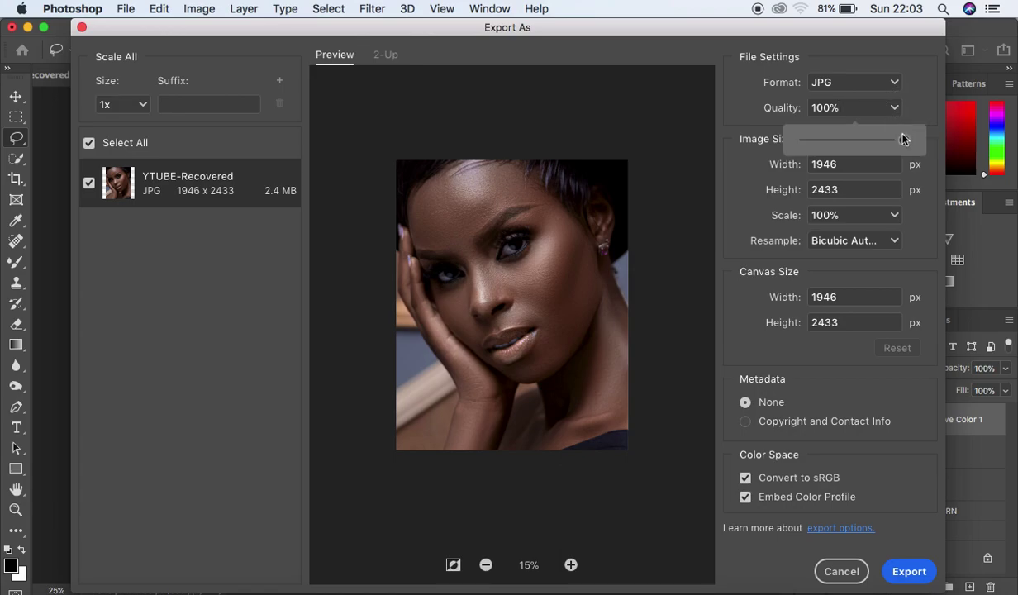
pyautogui.moveTo(902, 141); pyautogui.dragTo(852, 140)
pyautogui.moveTo(854, 141); pyautogui.dragTo(946, 156)
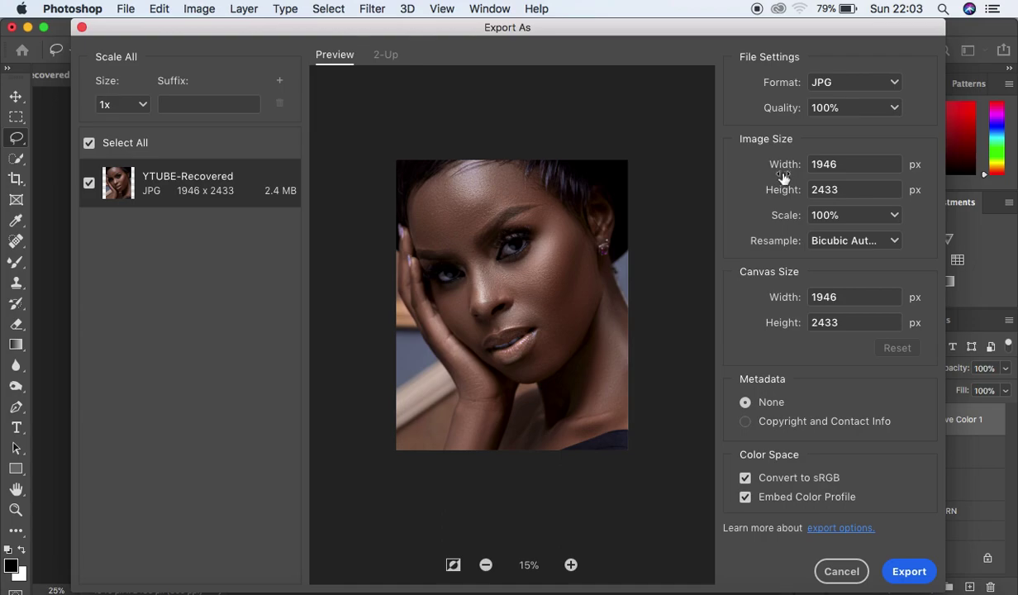
# Change the Export As resample method from Bicubic Automatic to Bicubic Sharper.
pyautogui.click(849, 193)
pyautogui.click(895, 248)
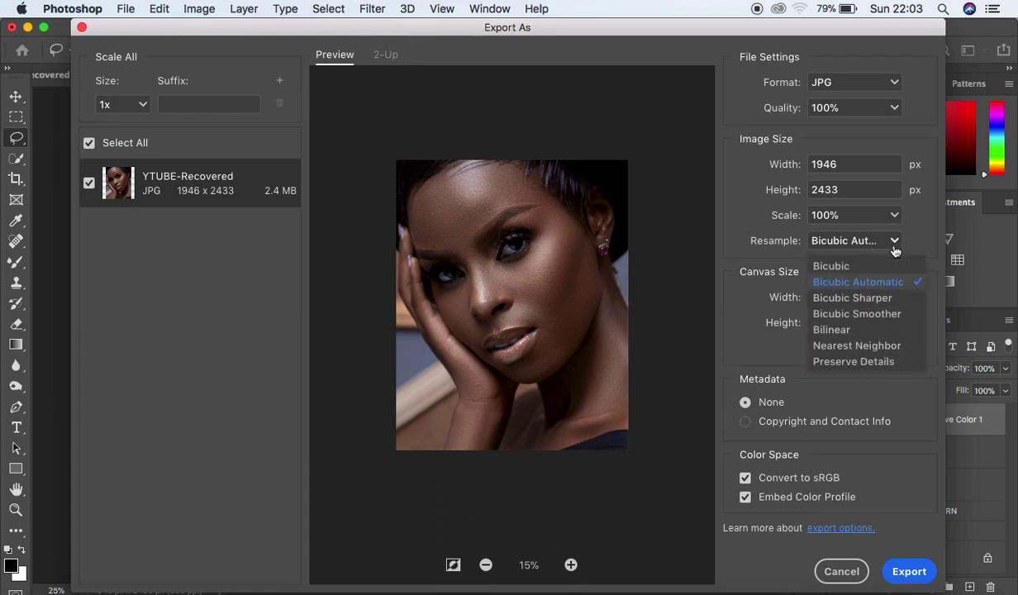
pyautogui.click(878, 299)
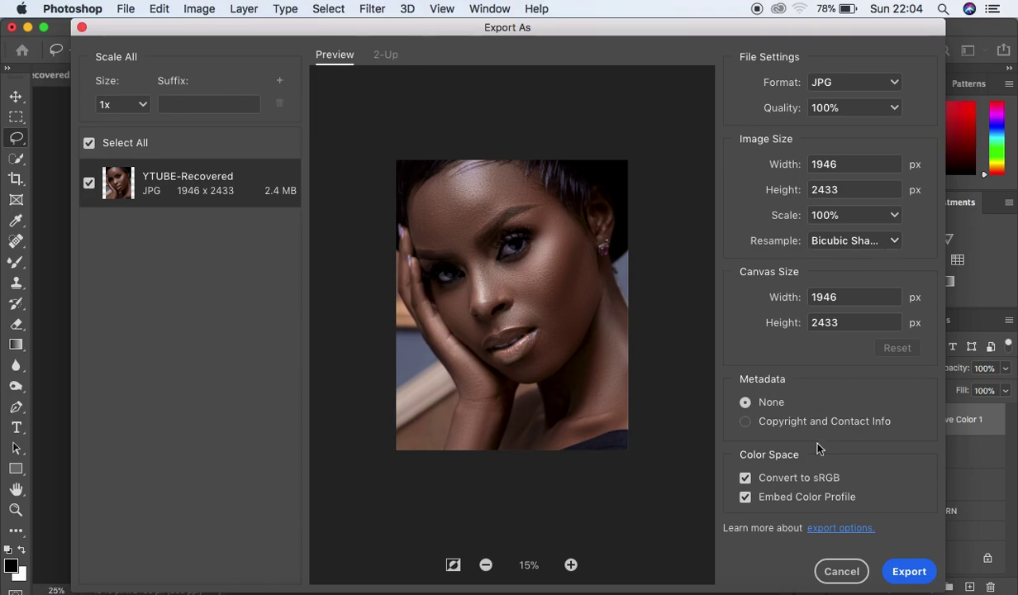
pyautogui.click(745, 478)
pyautogui.click(746, 498)
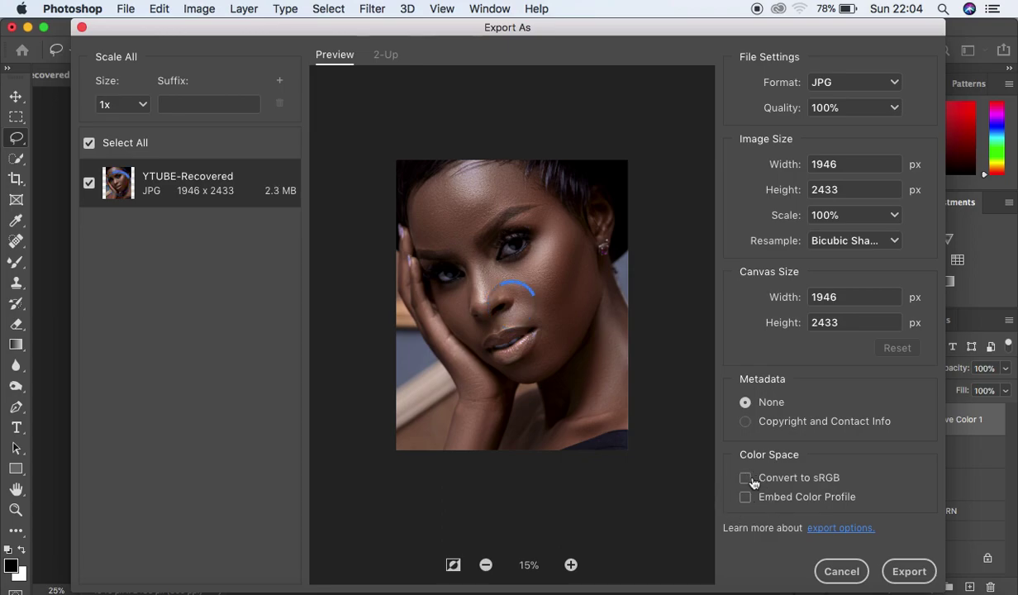
pyautogui.click(746, 478)
pyautogui.click(745, 498)
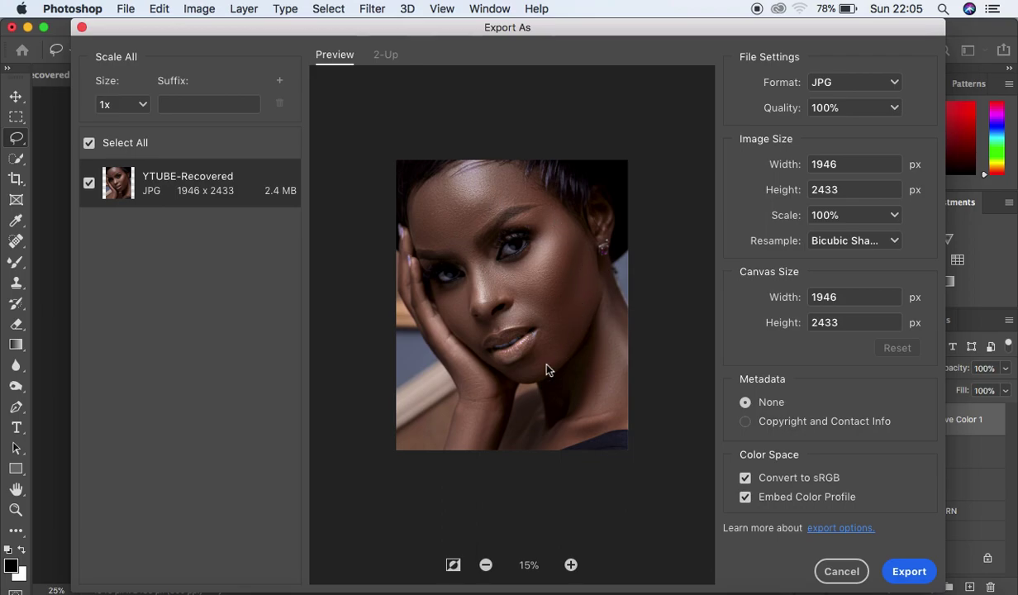
# Export the portrait as export.jpg and save it to the Desktop.
pyautogui.click(909, 579)
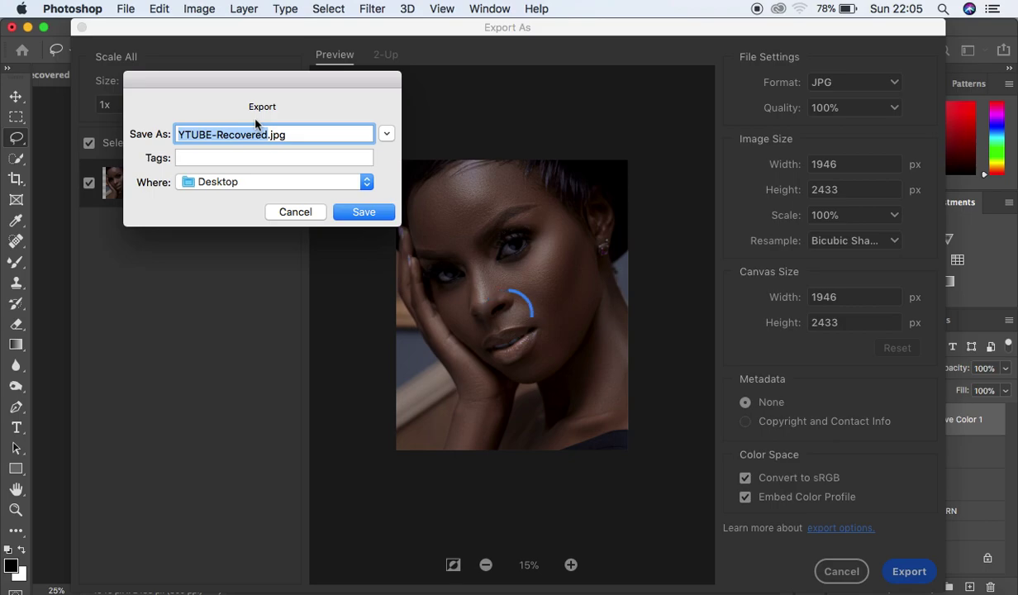
pyautogui.write('export')
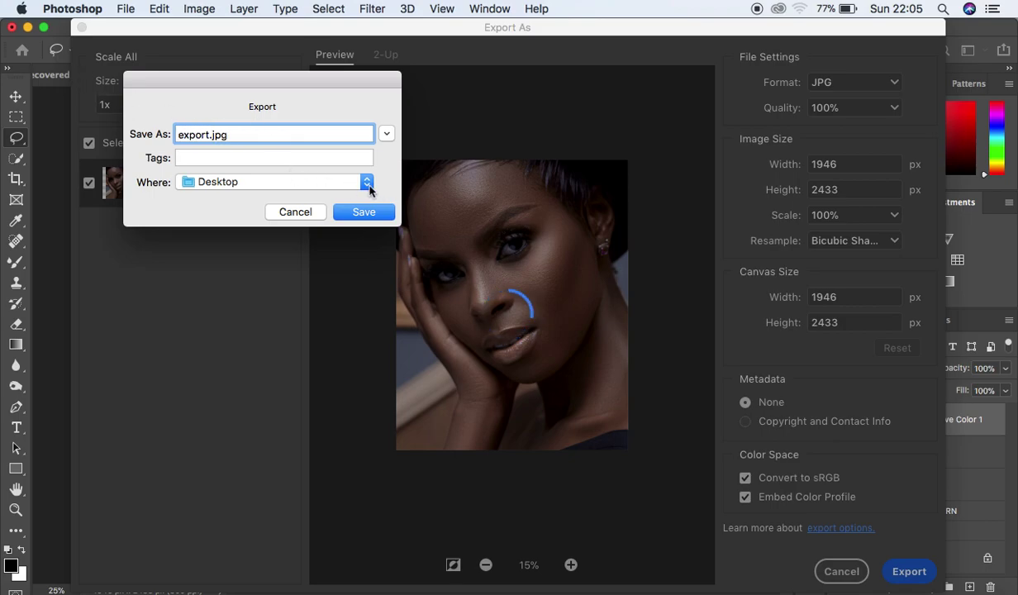
pyautogui.click(372, 214)
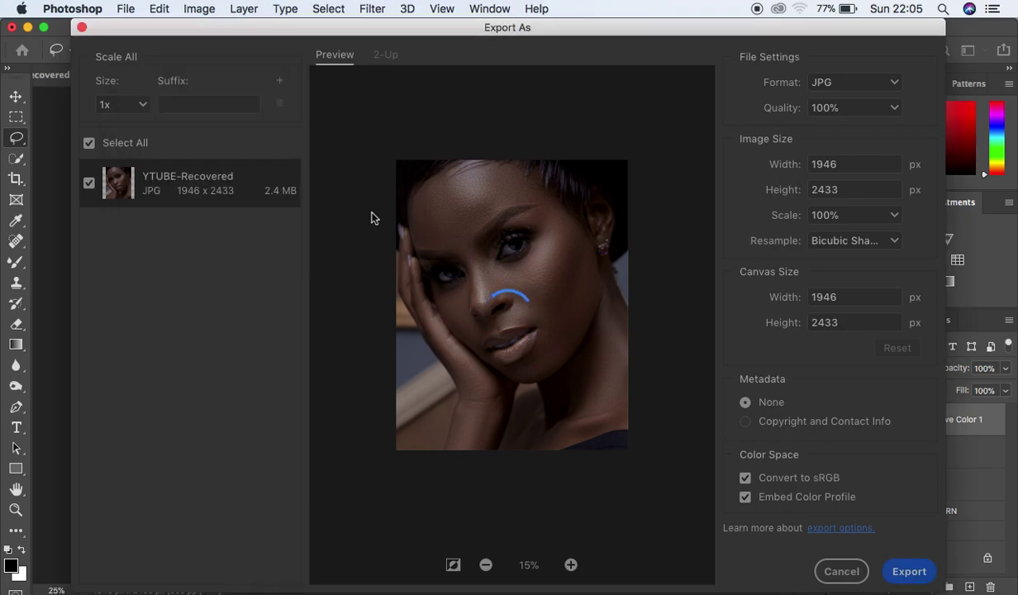